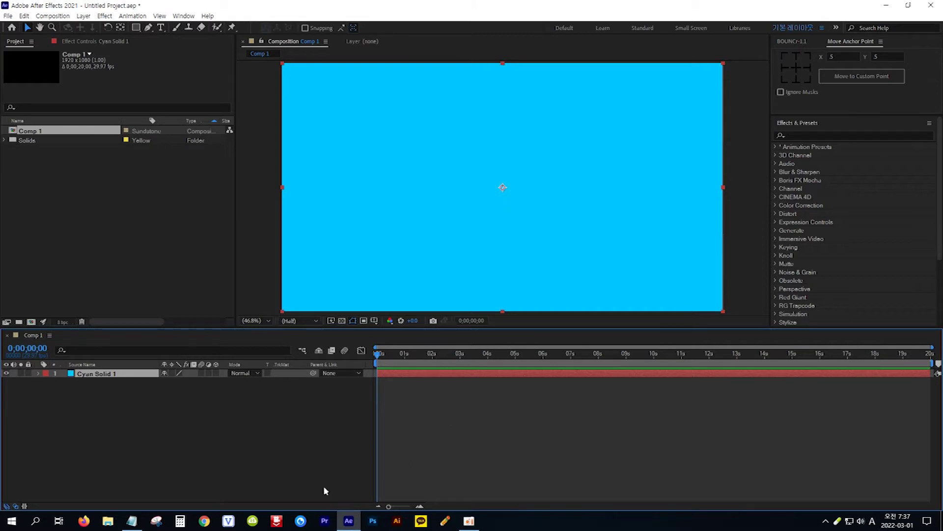
Step: Copy "Fractal" from the Notepad effect list, search the effects for it in After Effects, and apply Fractal Noise to Cyan Solid 1
left_click(133, 521)
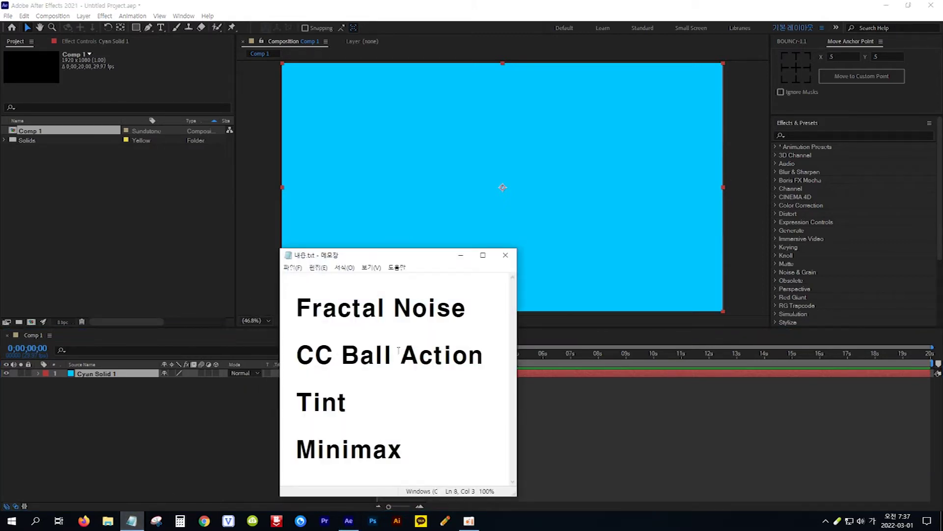
left_click_drag(386, 308, 297, 308)
key("ctrl+c")
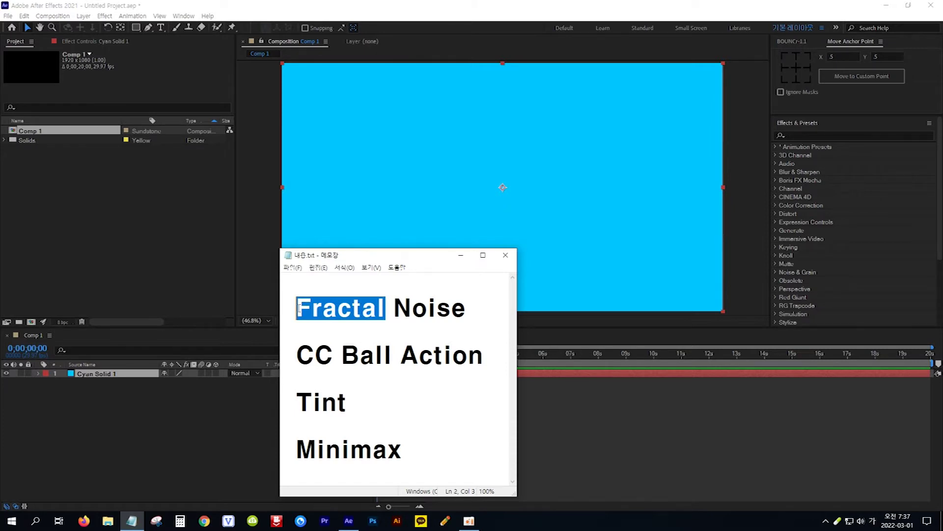
left_click(804, 135)
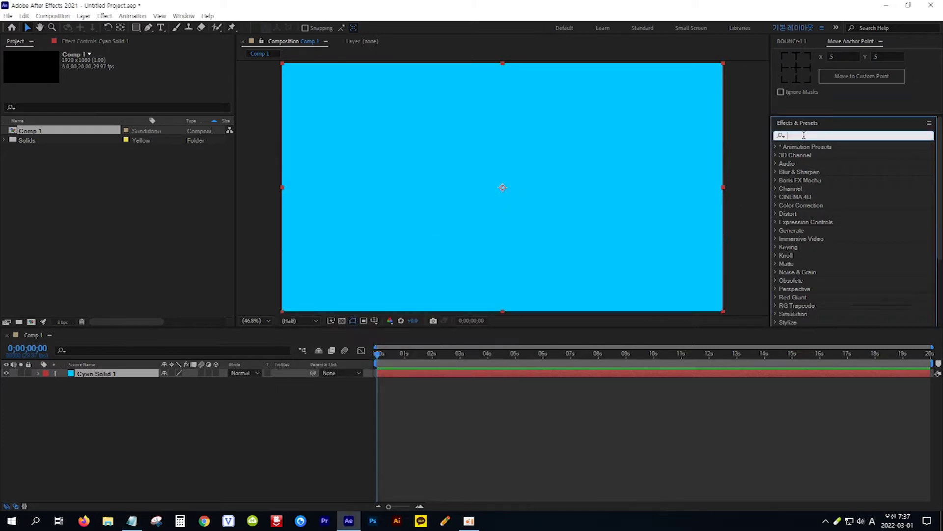
key("ctrl+v")
left_click_drag(825, 190, 131, 379)
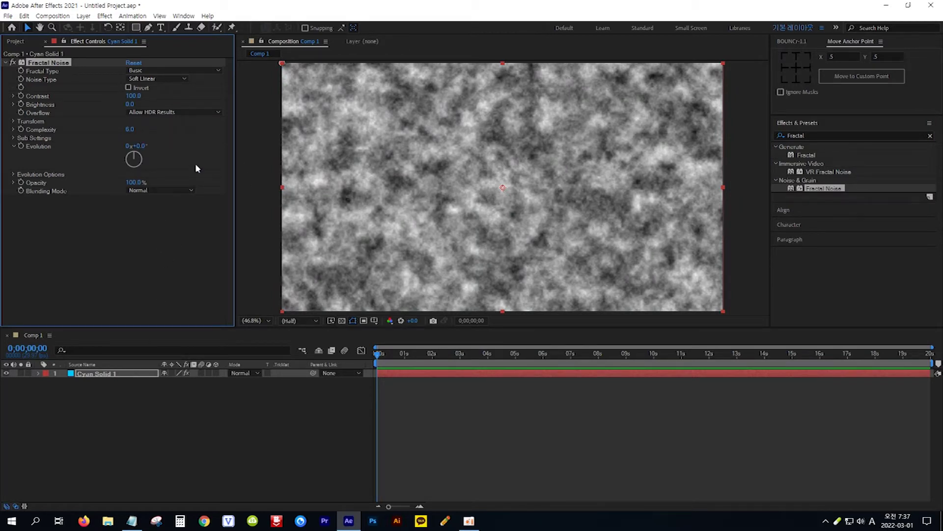
Step: Set the Fractal Noise contrast to 700, brightness to -150 and complexity to 3
left_click(132, 96)
type("700")
key("Return")
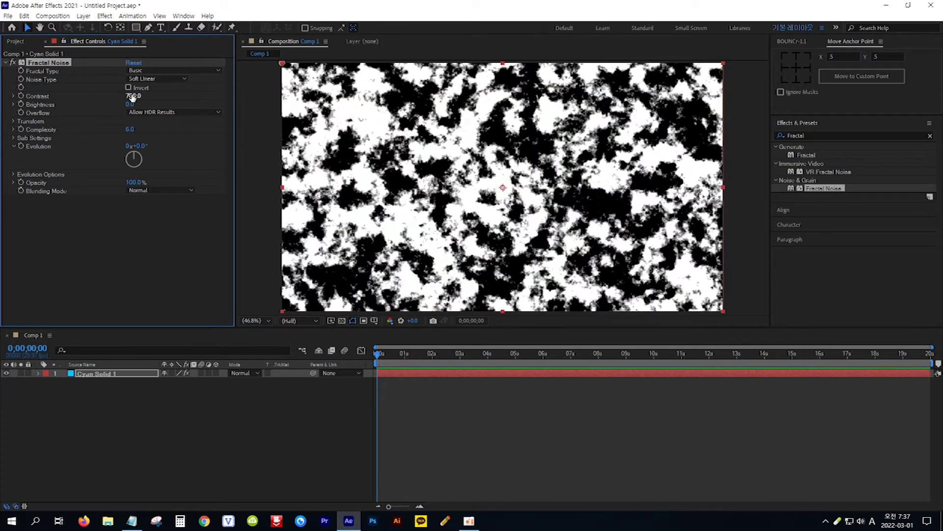
left_click(129, 105)
type("-150")
key("Return")
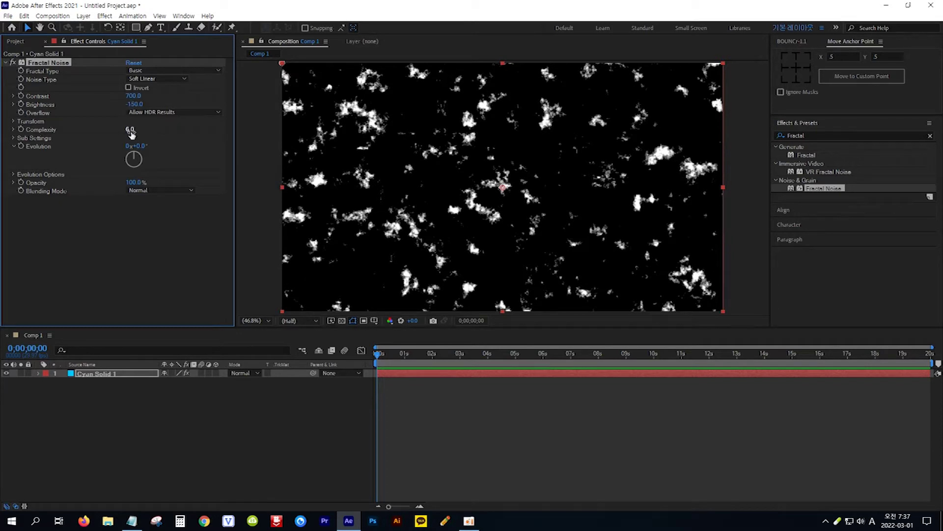
left_click(130, 130)
type("3")
key("Return")
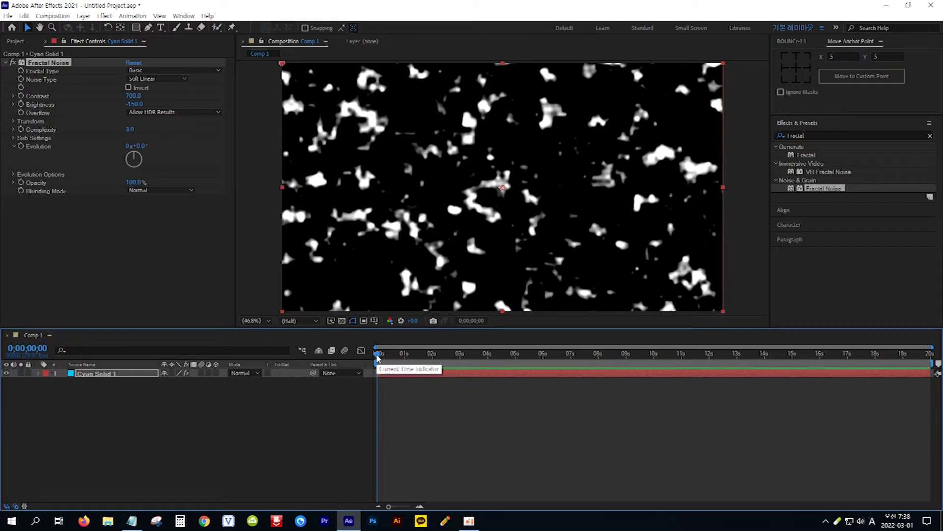
Step: Keyframe the Fractal Noise Evolution from 0 revolutions at the start to 3 revolutions at 10 seconds, and return the playhead to the start
left_click(22, 147)
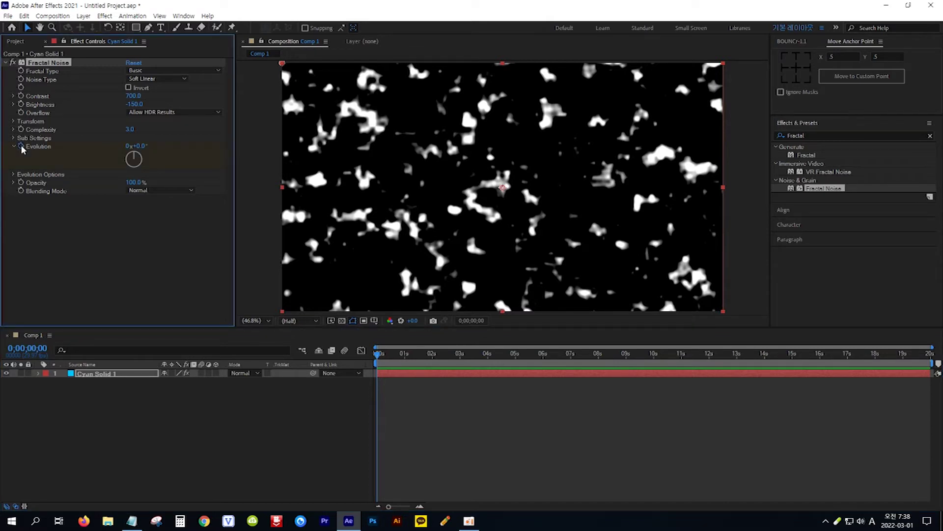
left_click(32, 348)
type("10.")
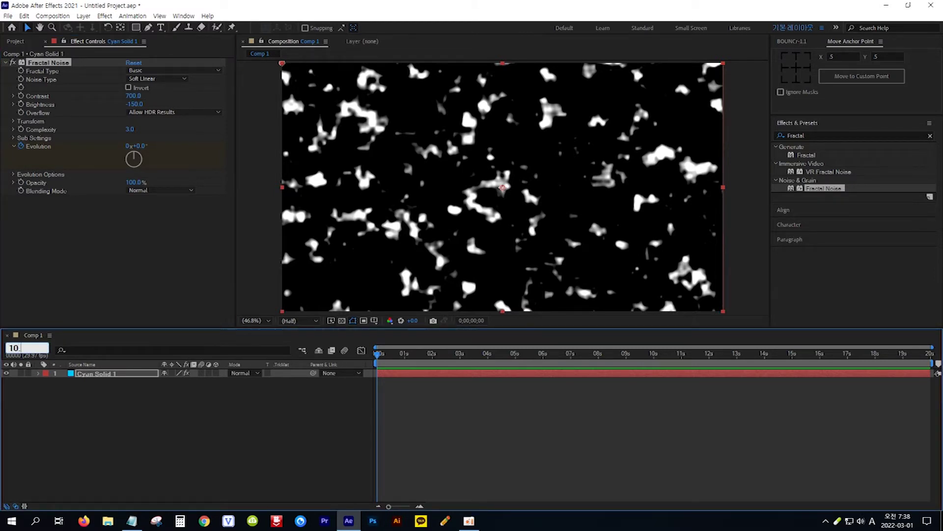
key("Return")
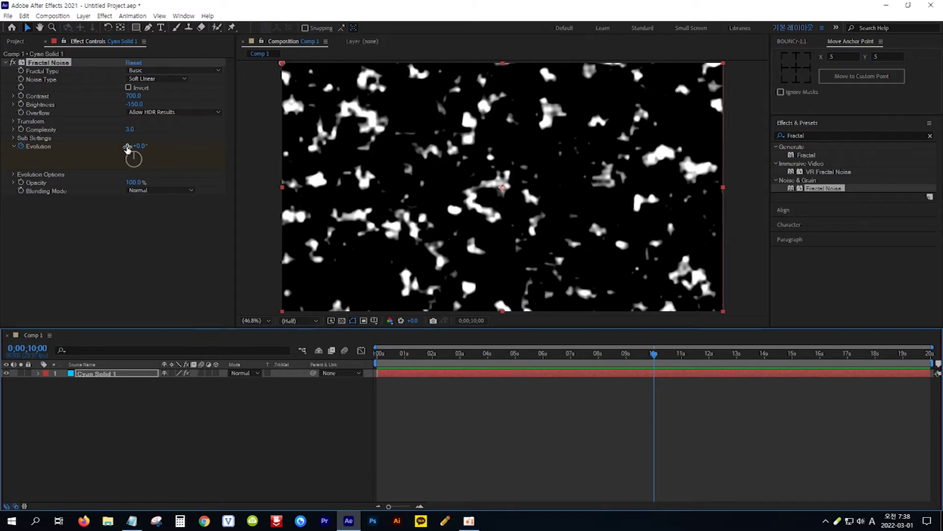
left_click(127, 146)
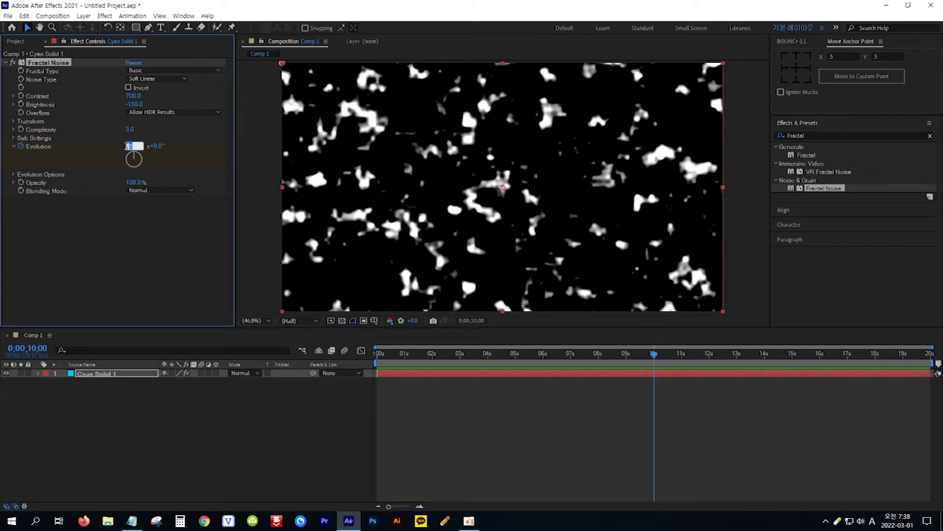
type("3")
key("Return")
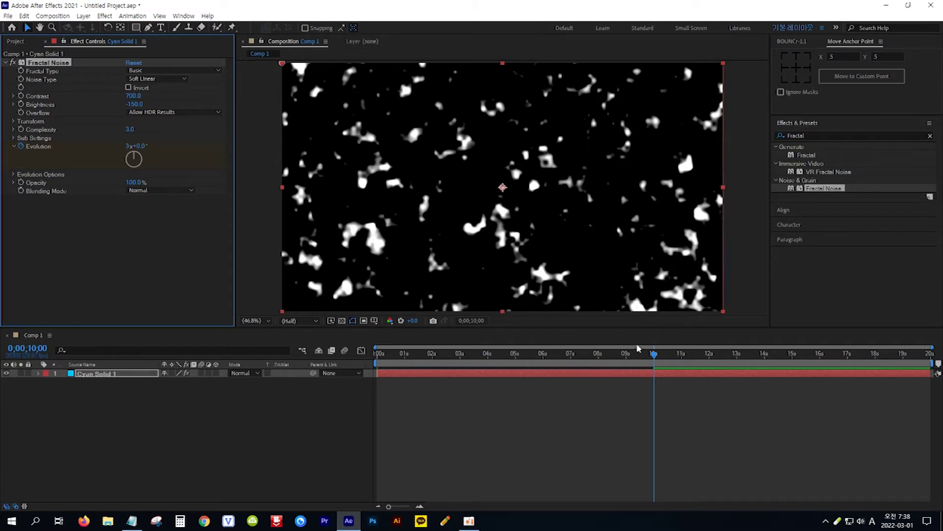
left_click_drag(654, 356, 366, 364)
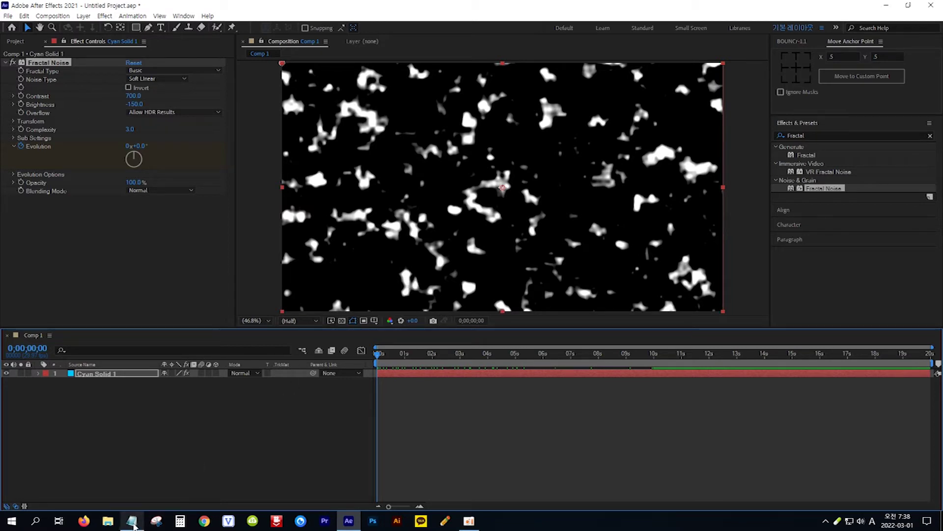
Step: Copy "CC Ball" from the Notepad list, search the effects for it in After Effects, and apply CC Ball Action to Cyan Solid 1
left_click(133, 521)
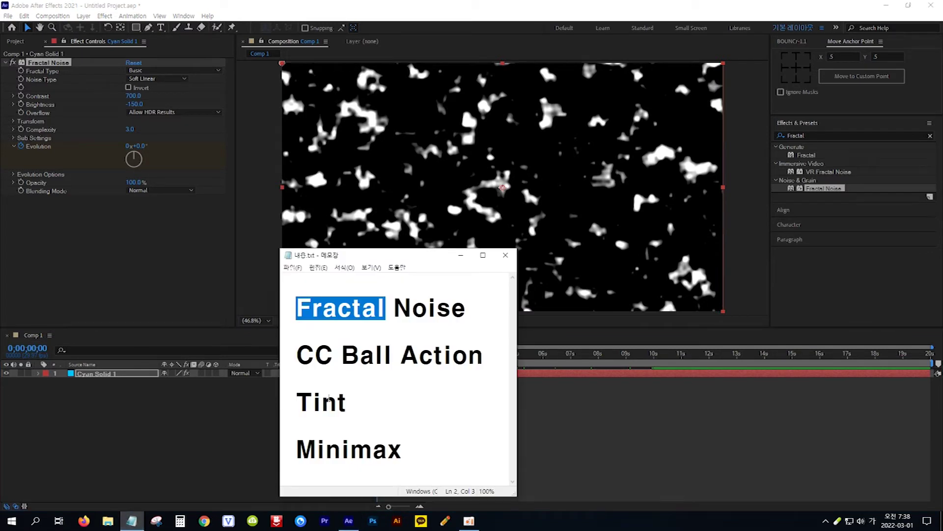
left_click_drag(390, 357, 297, 357)
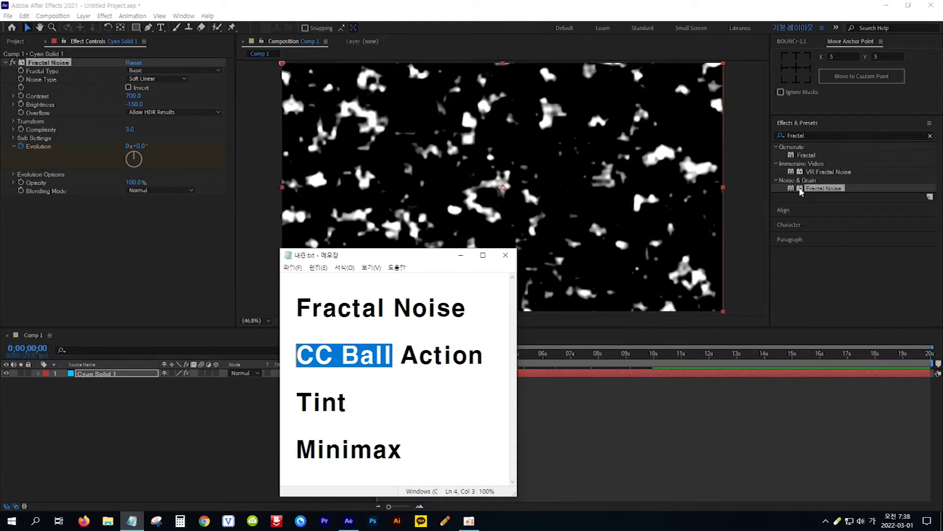
left_click(816, 134)
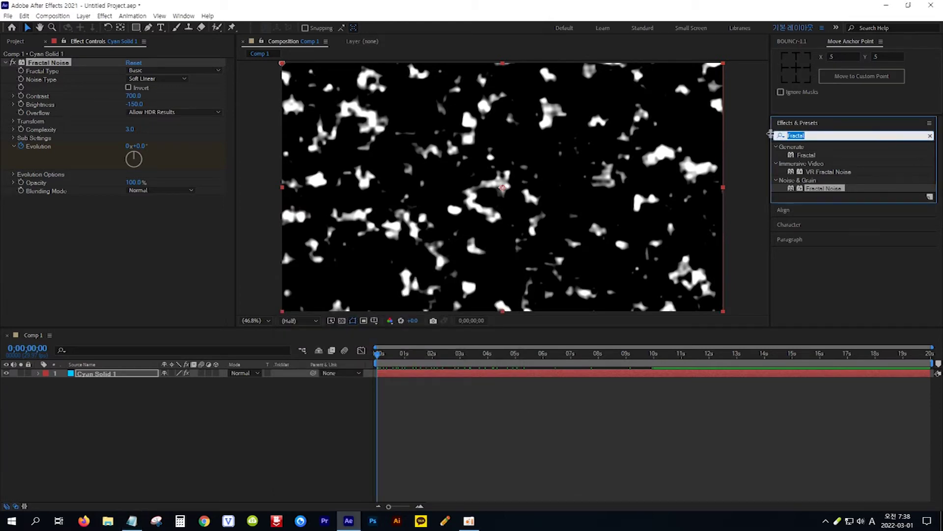
type("CC Ball")
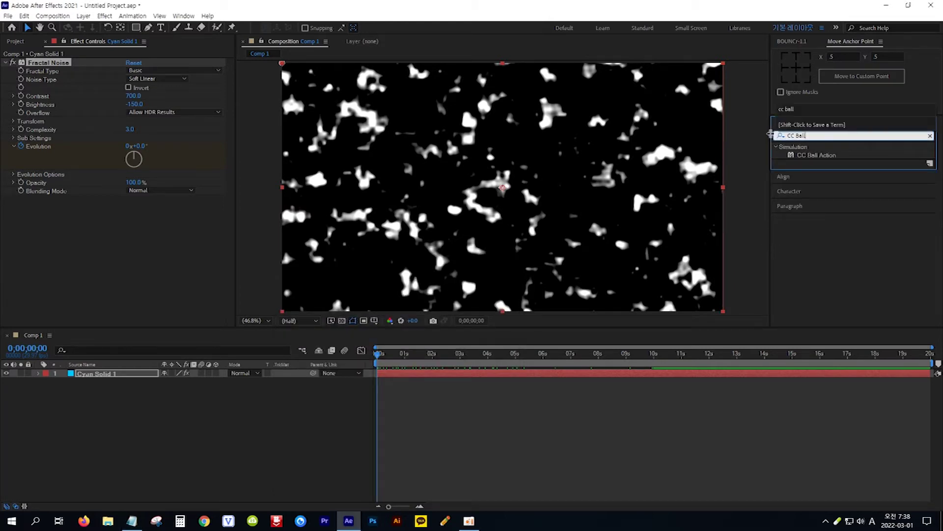
left_click(818, 156)
left_click_drag(819, 158, 129, 376)
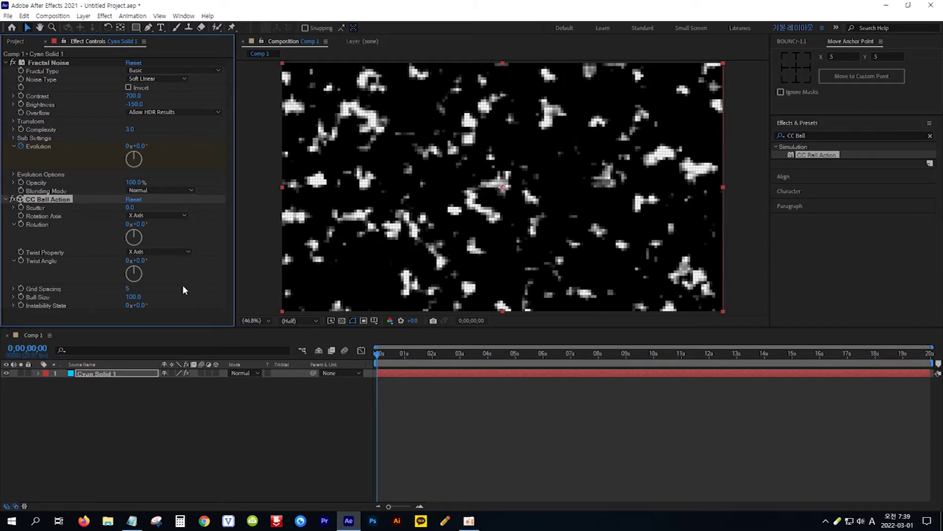
Step: Set the CC Ball Action grid spacing to 10 and ball size to 20
left_click(129, 290)
type("10")
key("Return")
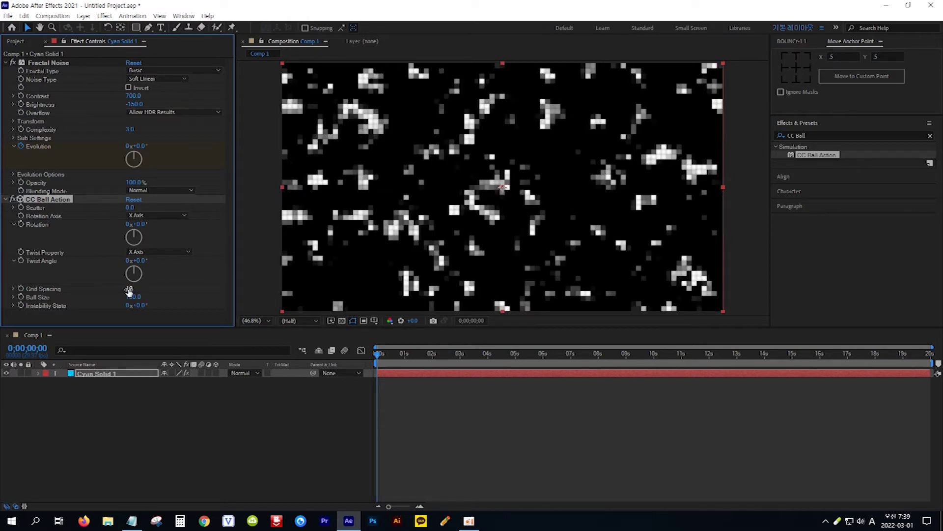
left_click(133, 297)
left_click(134, 297)
type("20")
key("Return")
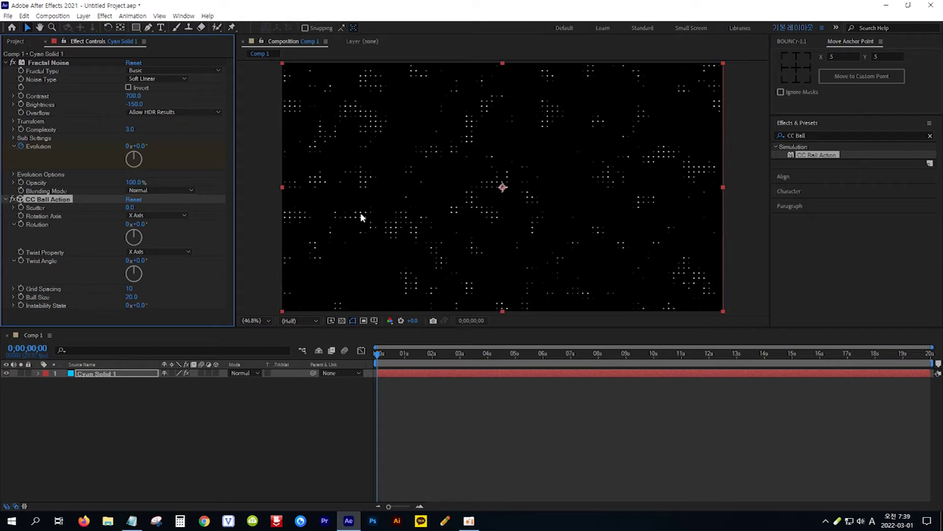
Step: Copy "Tint" from the Notepad list, search the effects for it in After Effects, and apply the Tint color correction to Cyan Solid 1
left_click(132, 520)
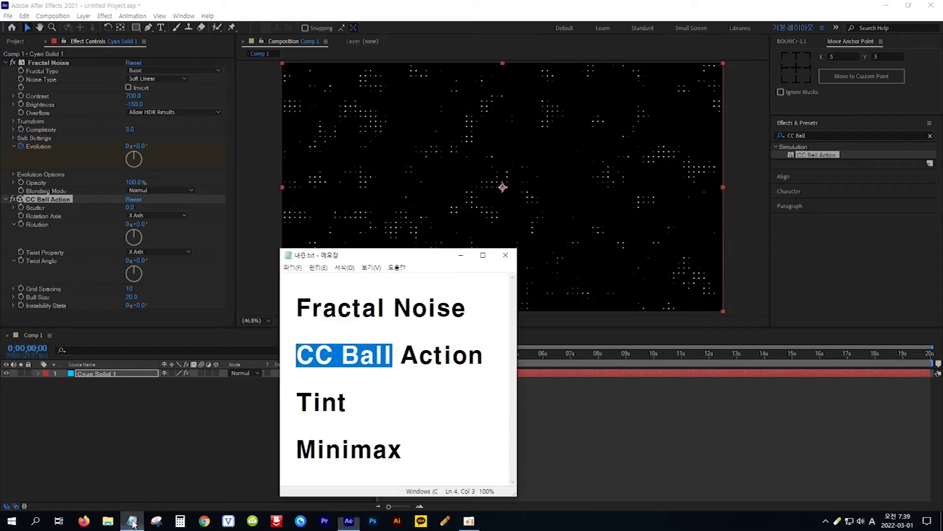
double_click(342, 408)
key("ctrl+c")
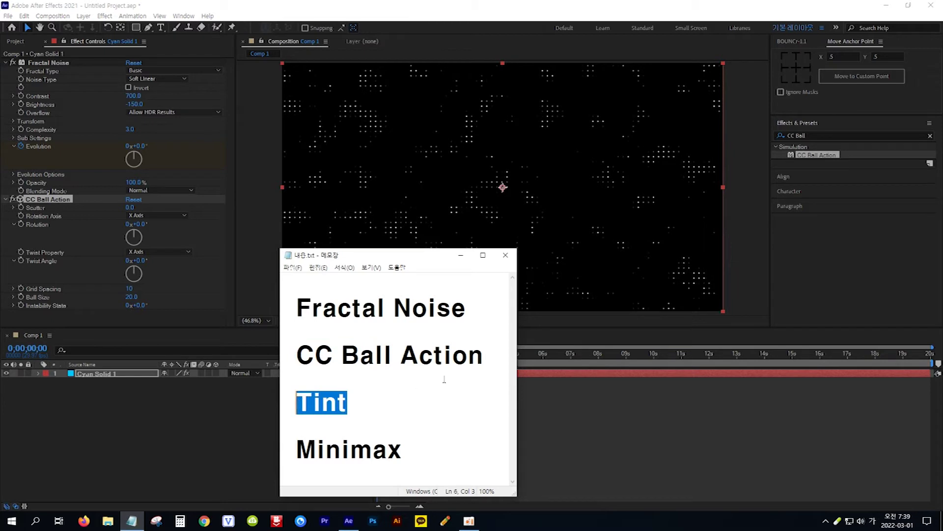
key("alt+Tab")
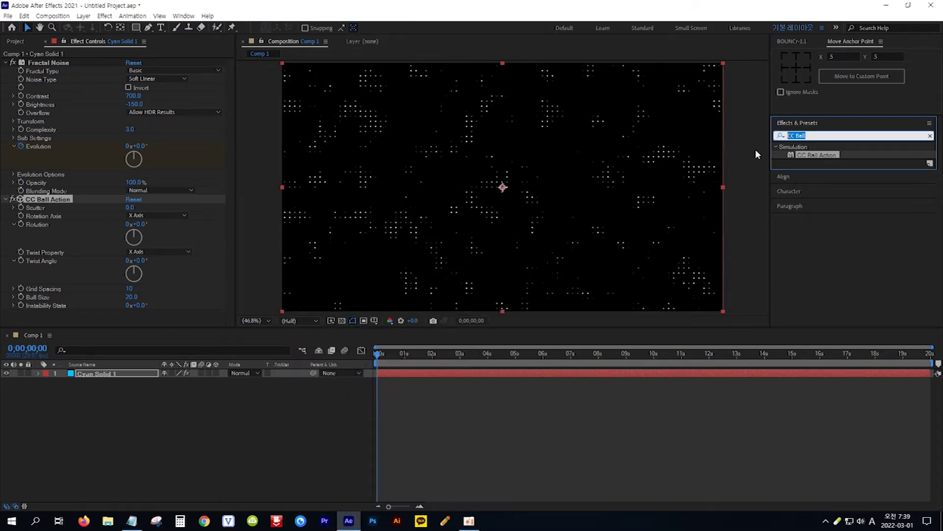
key("ctrl+v")
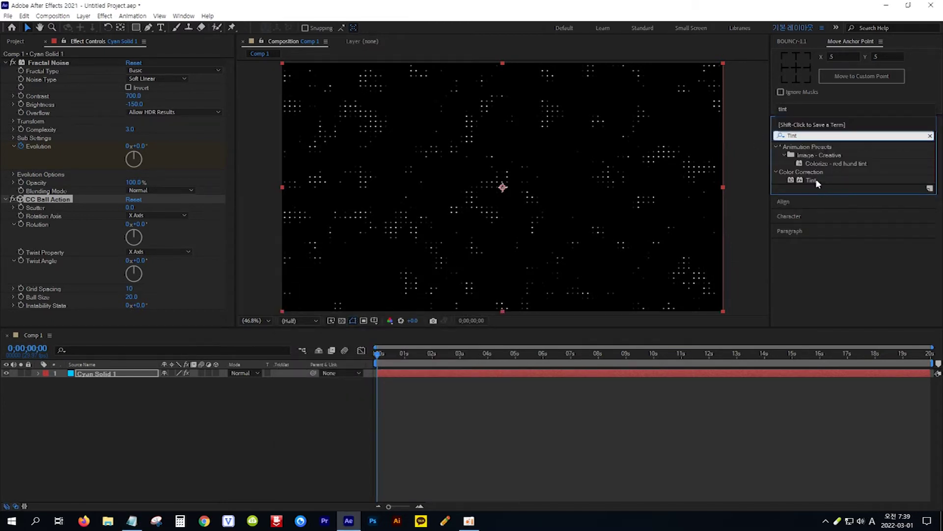
left_click_drag(814, 179, 146, 374)
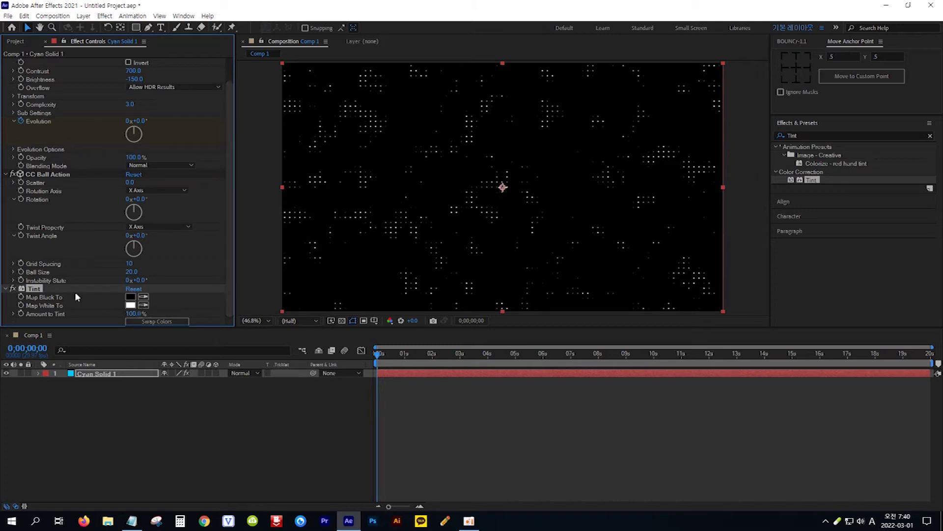
Step: Set the Tint effect's Map White To color to magenta F000FF
left_click(130, 305)
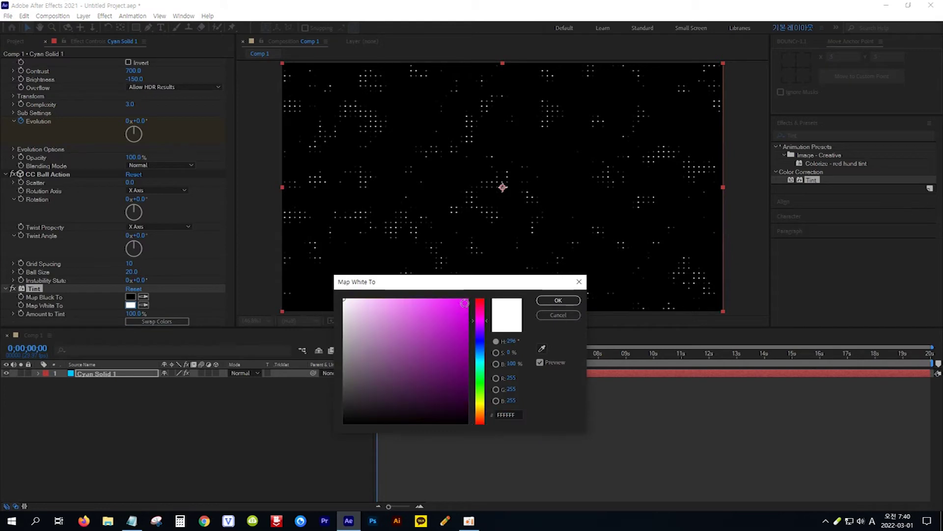
left_click(467, 300)
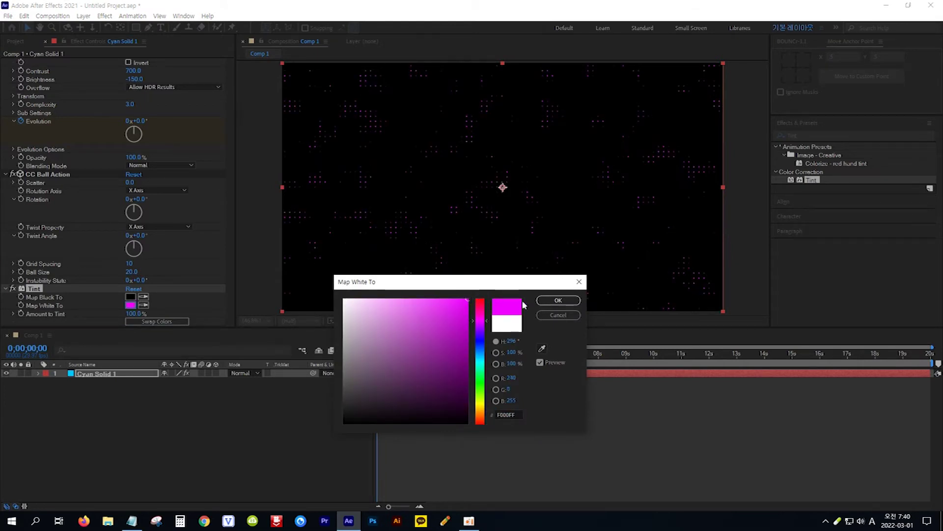
left_click(560, 301)
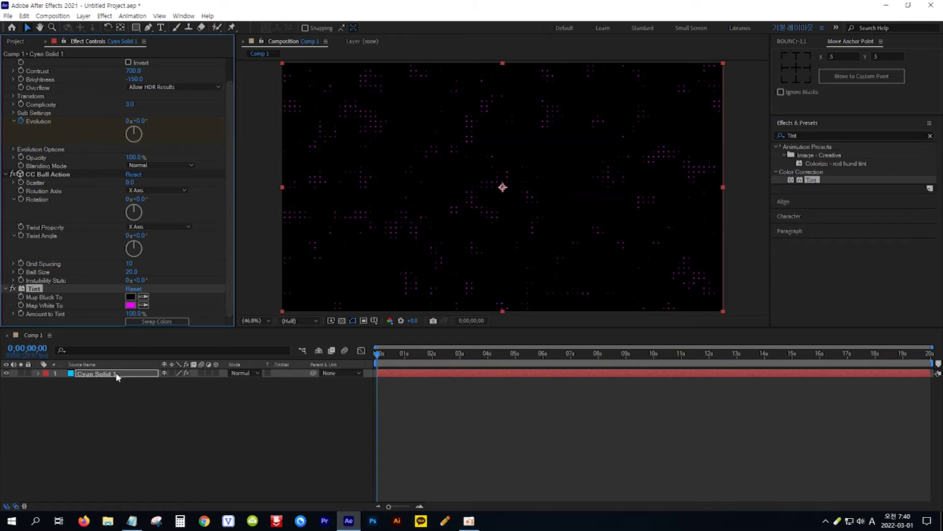
Step: Duplicate the Cyan Solid 1 layer and set the upper copy's Tint Map White To color to blue 0054FF
left_click(133, 374)
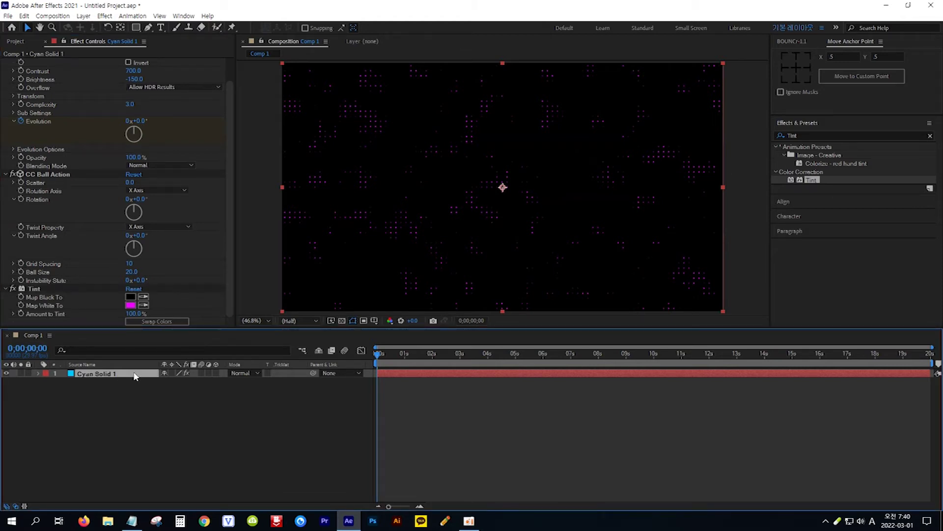
key("ctrl+d")
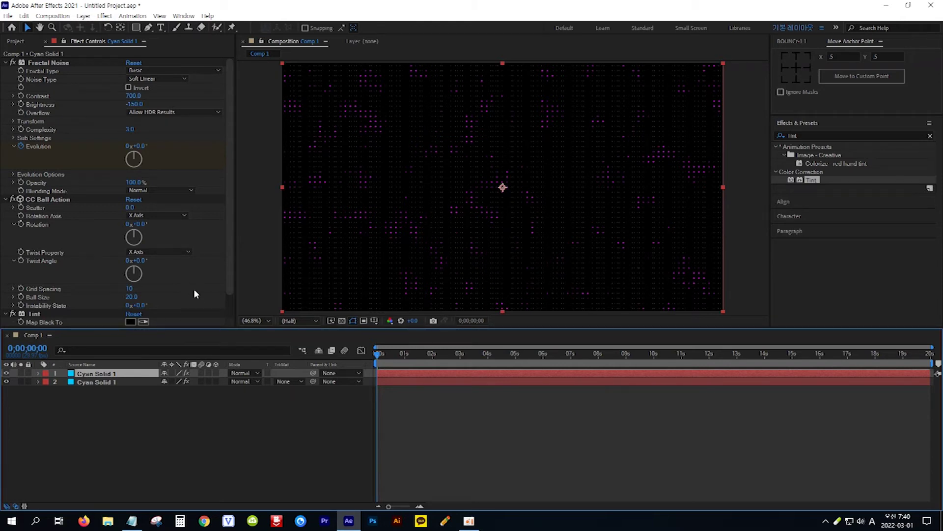
scroll(195, 294, "down", 1)
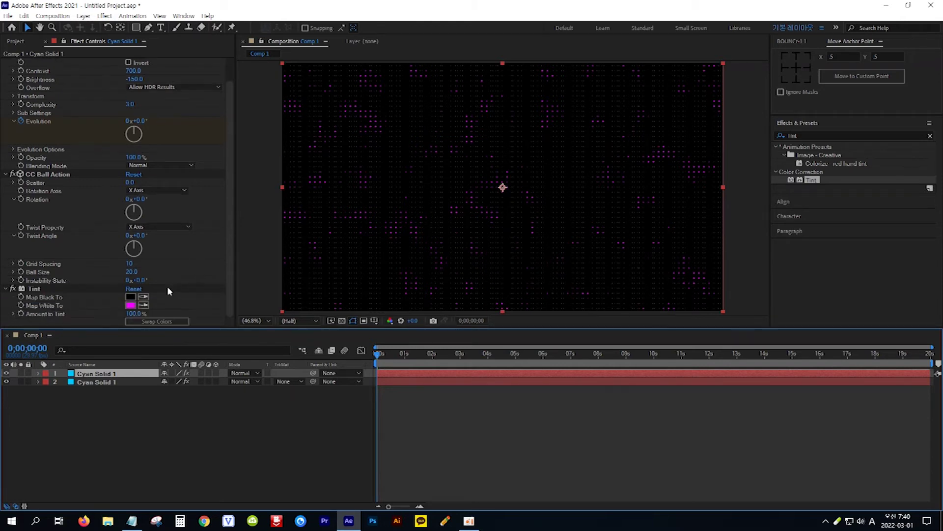
left_click(131, 306)
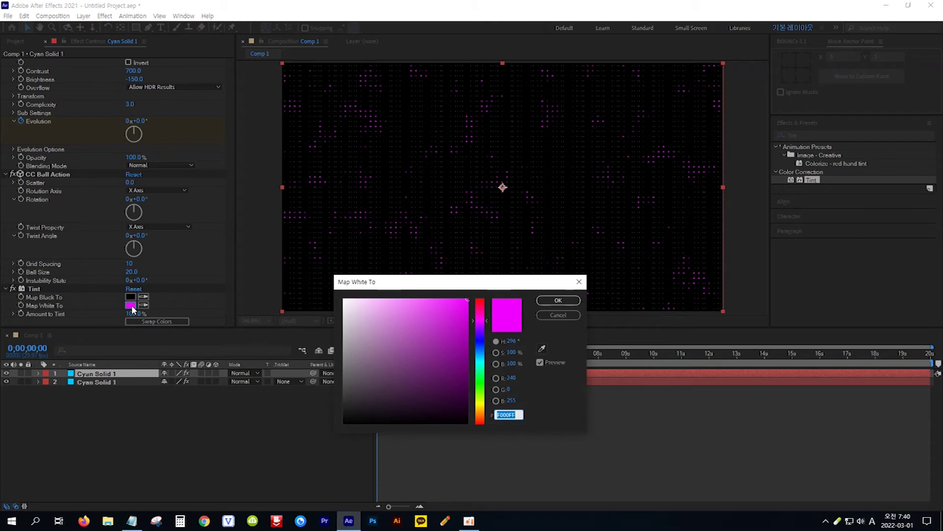
left_click(478, 348)
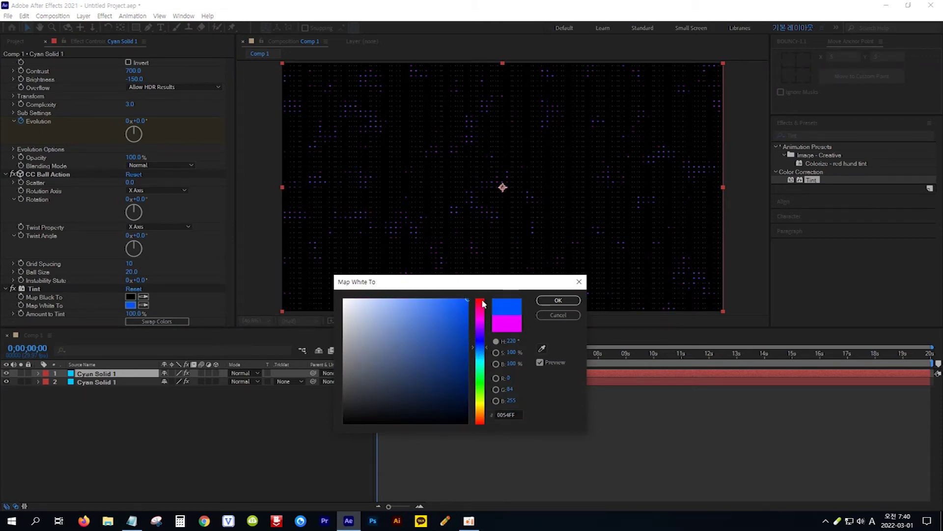
left_click(554, 302)
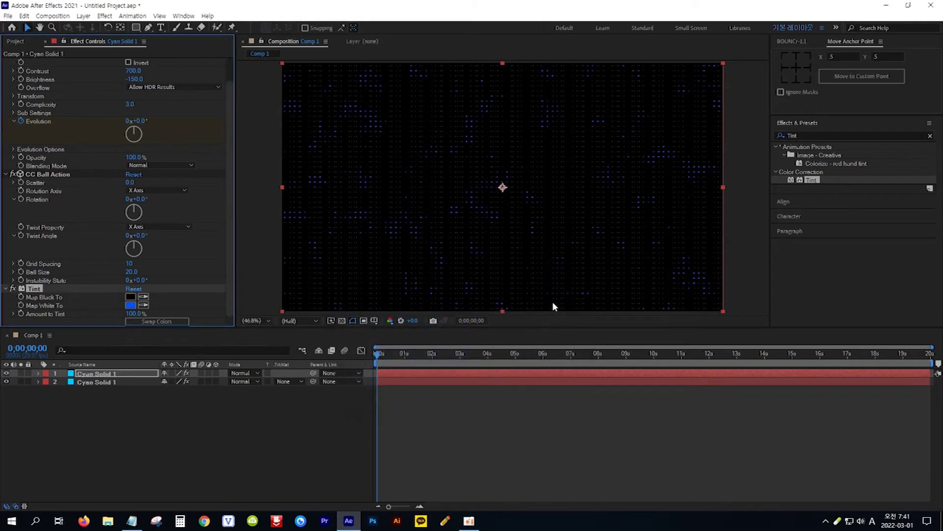
scroll(209, 211, "up", 1)
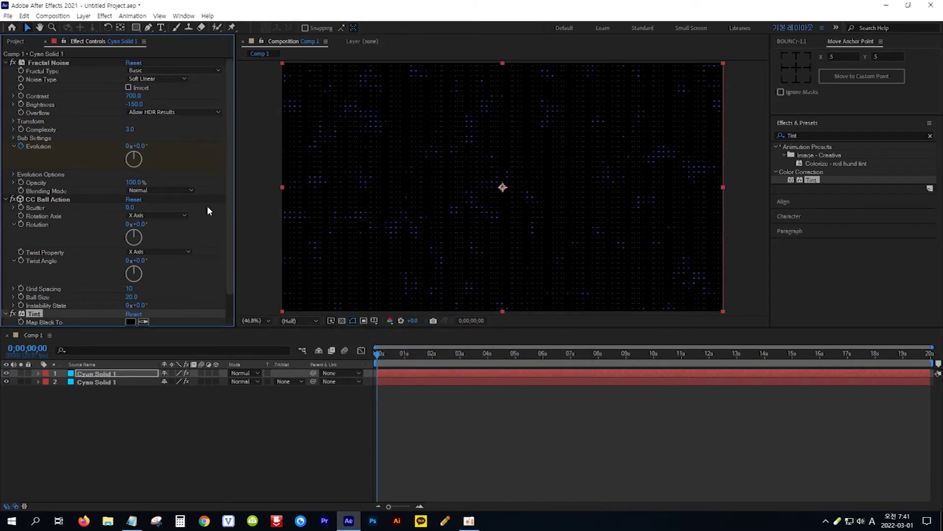
Step: Set the upper solid's Fractal Noise Evolution to 1x at the composition start and 4x at 10 seconds
left_click(126, 147)
key("Return")
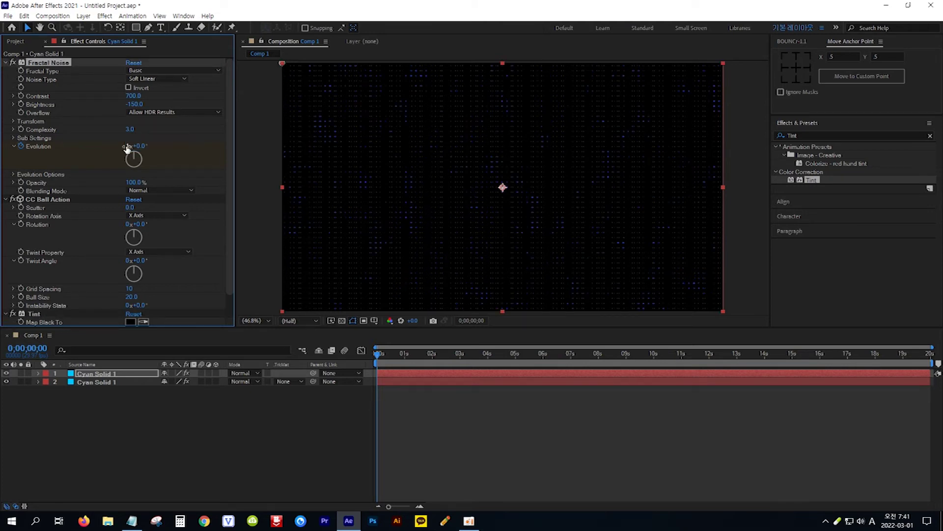
left_click(30, 348)
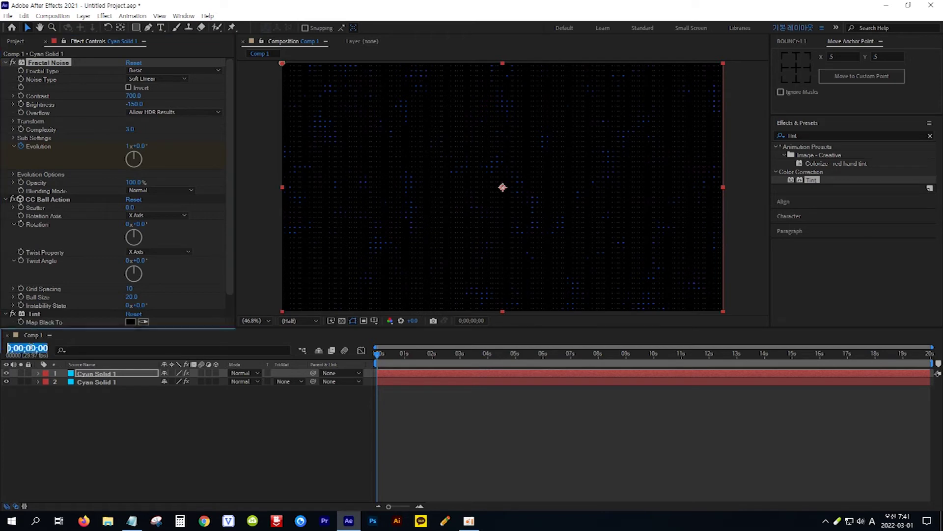
type("10.")
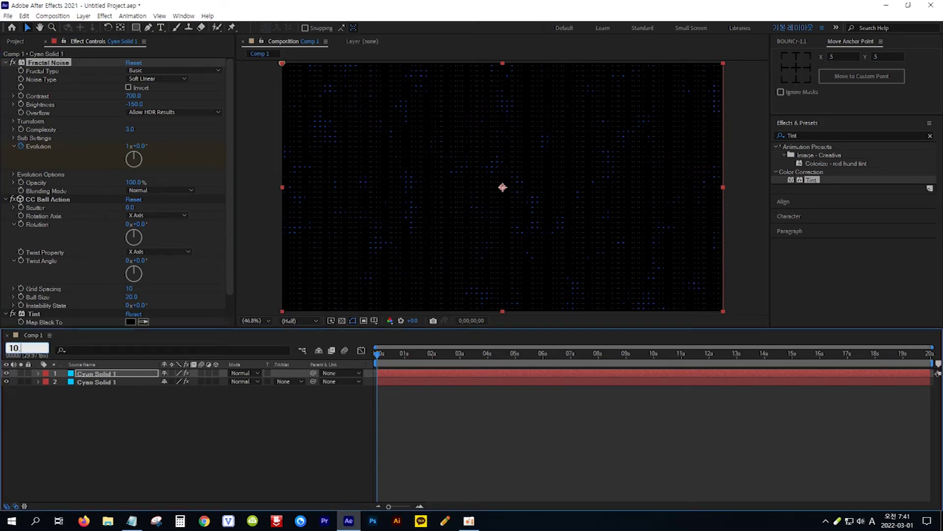
key("Return")
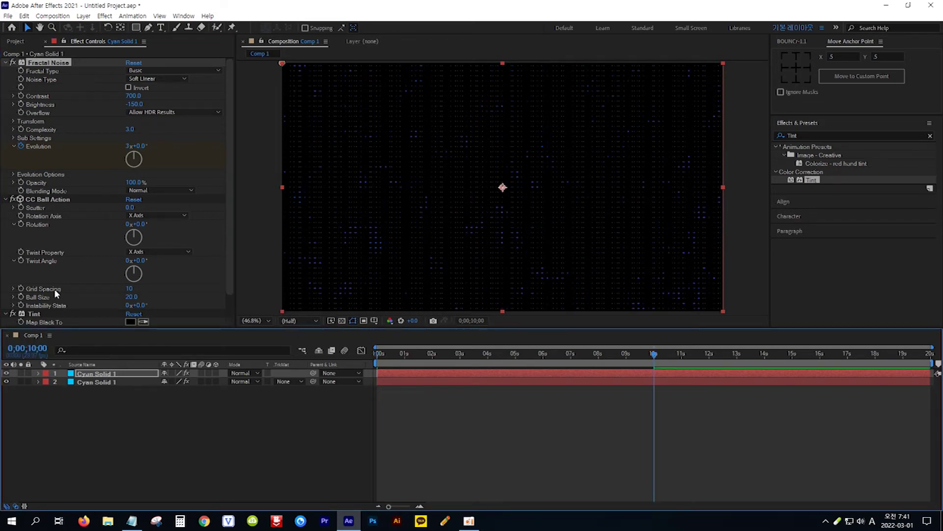
left_click(129, 146)
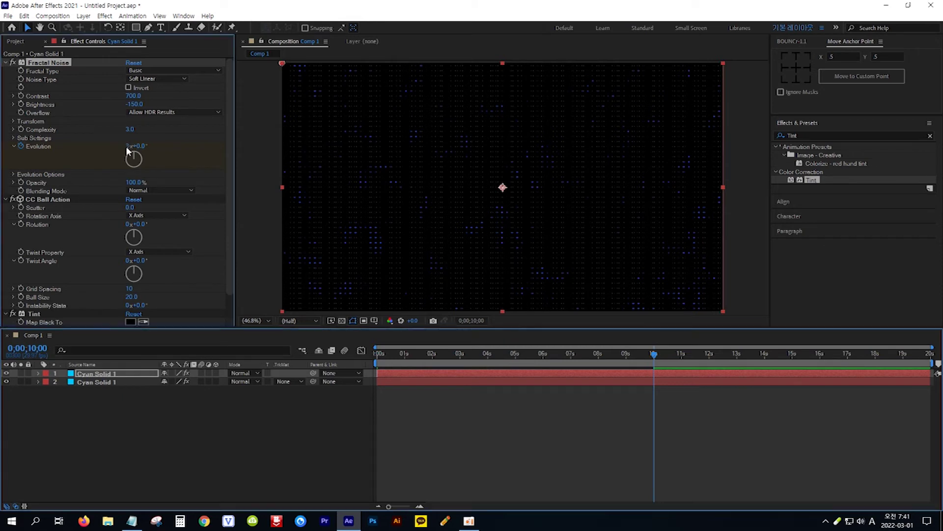
key("Return")
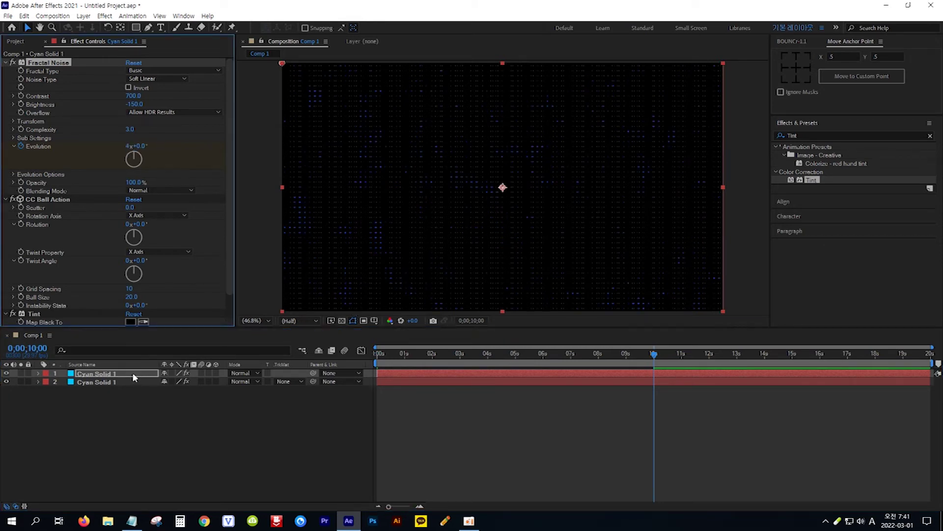
Step: Set the upper Cyan Solid 1 layer's blending mode to Screen and scrub the composition back to about 3 seconds
left_click(132, 372)
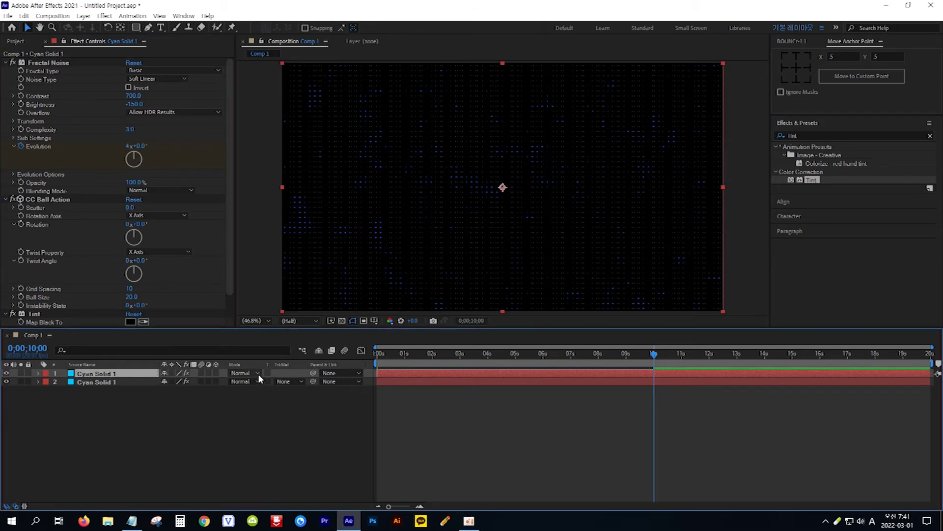
left_click(258, 373)
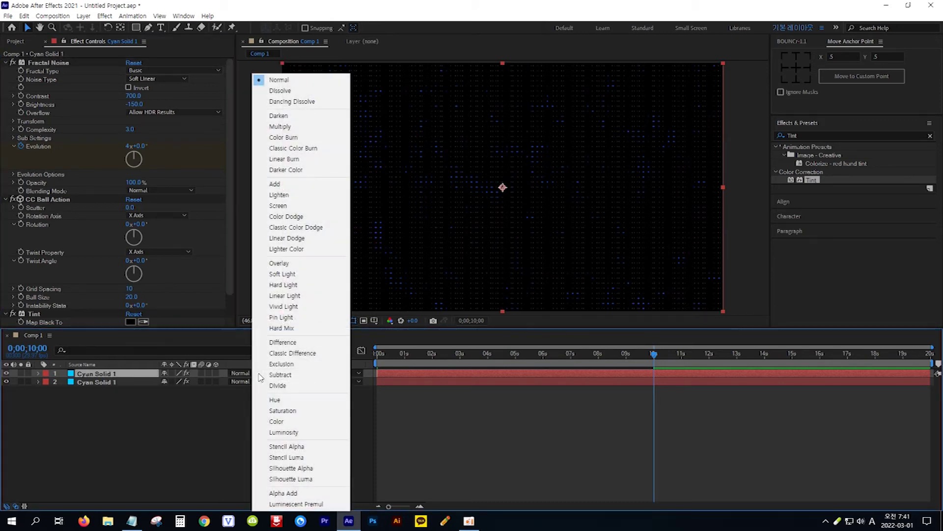
left_click(298, 206)
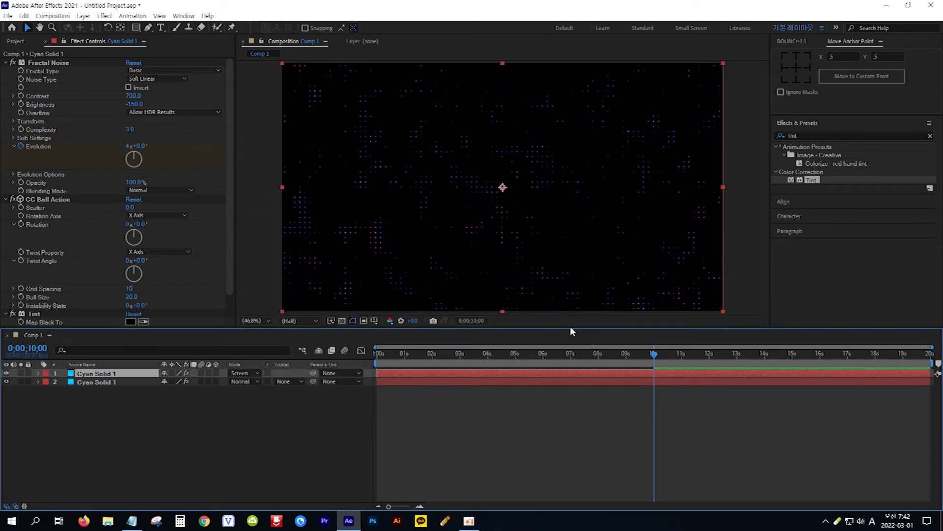
left_click_drag(654, 354, 458, 368)
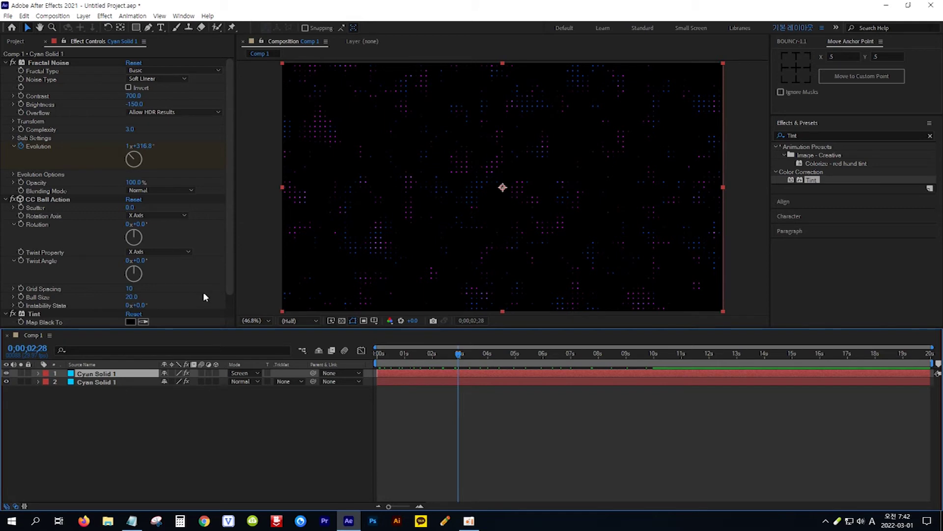
scroll(204, 294, "down", 1)
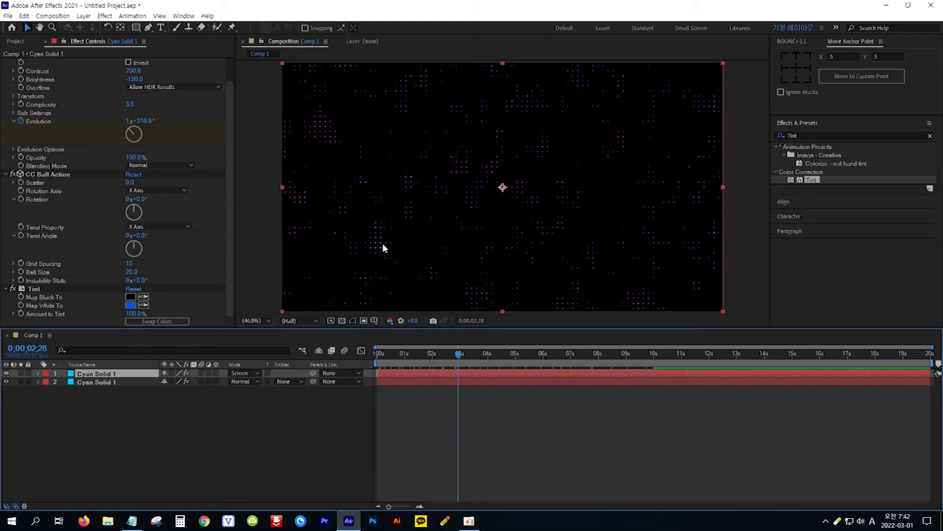
Step: Create a new adjustment layer above the two Cyan Solid 1 layers
left_click(83, 16)
mouse_move(125, 28)
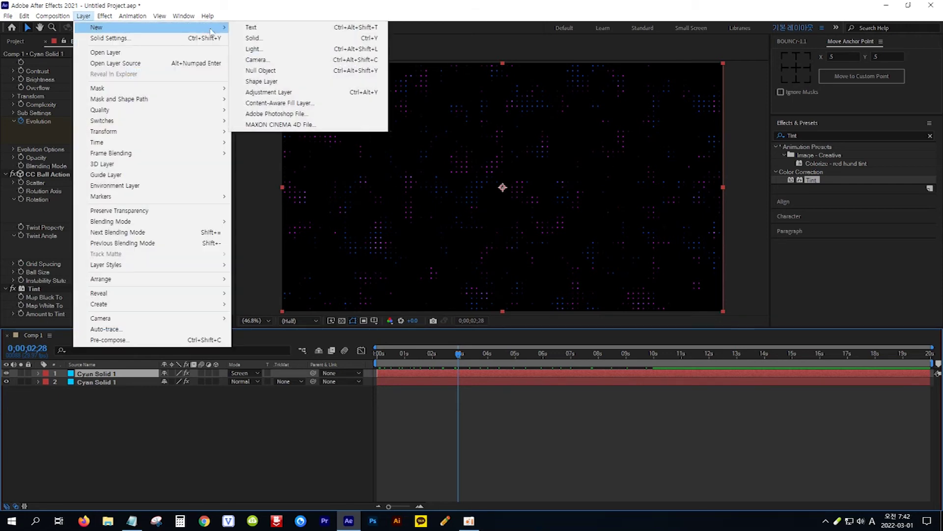
left_click(278, 93)
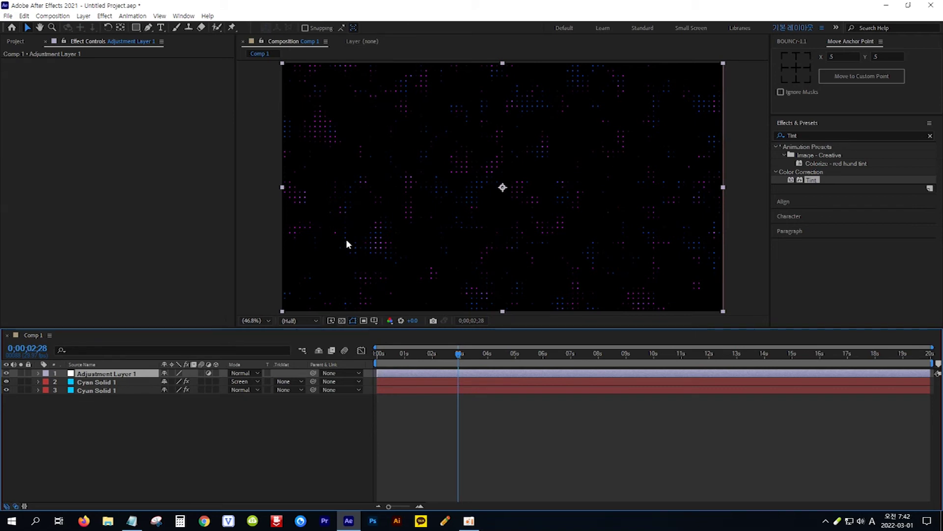
Step: Copy "Minimax" from the Notepad list, search the effects for it in After Effects, and apply it to Adjustment Layer 1
left_click(131, 521)
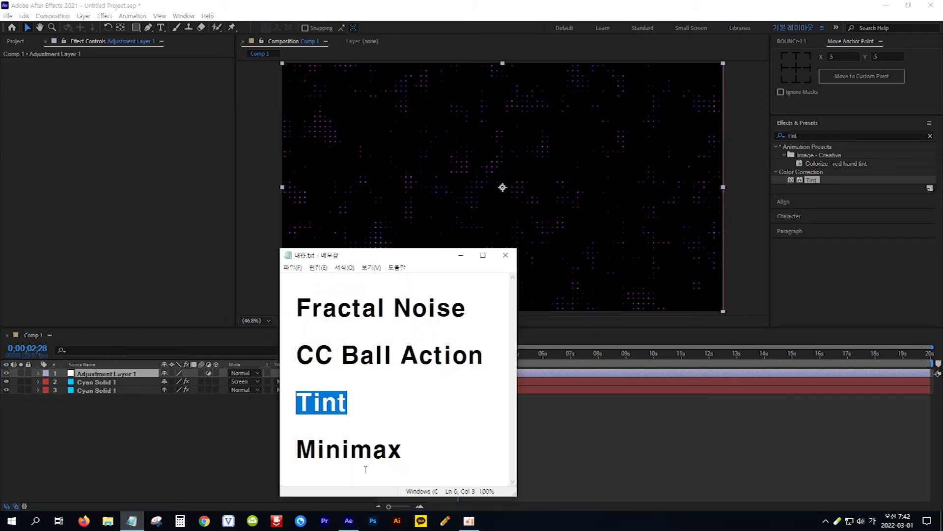
left_click_drag(403, 450, 298, 450)
key("ctrl+c")
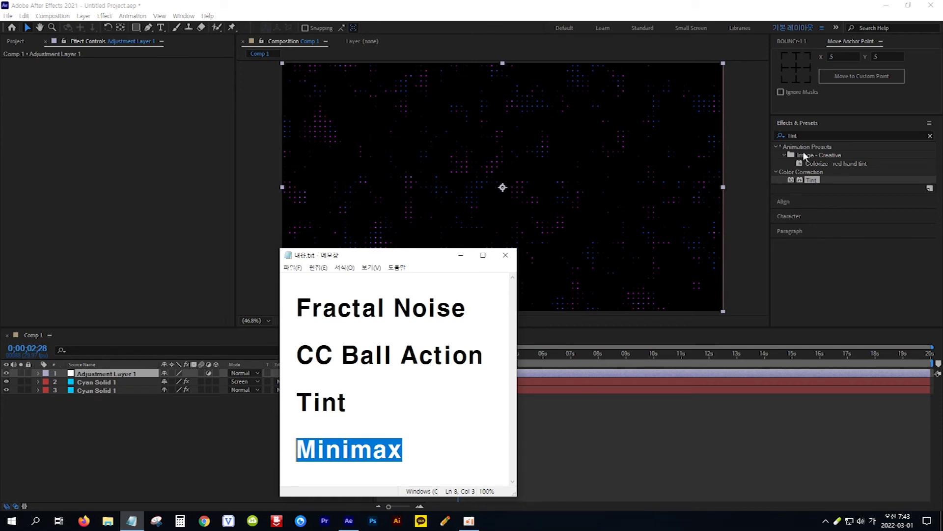
left_click(808, 136)
key("ctrl+v")
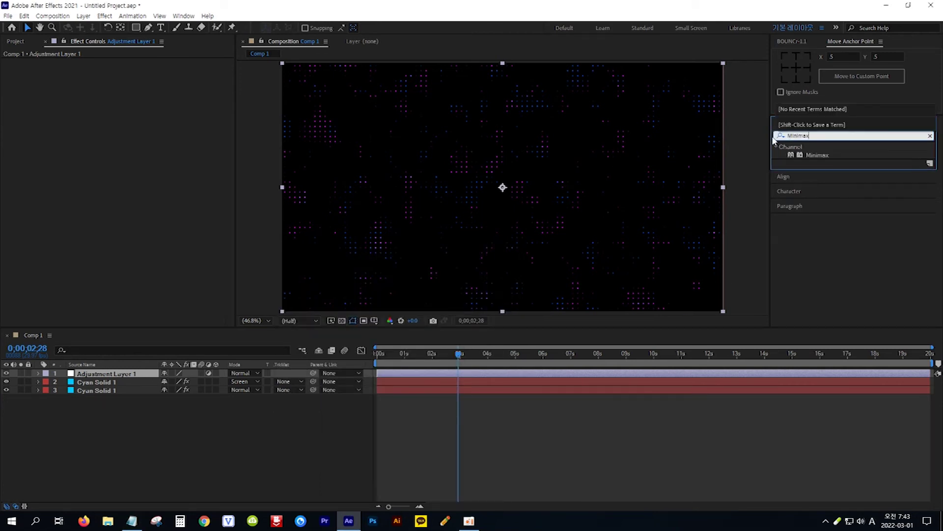
left_click_drag(820, 154, 142, 373)
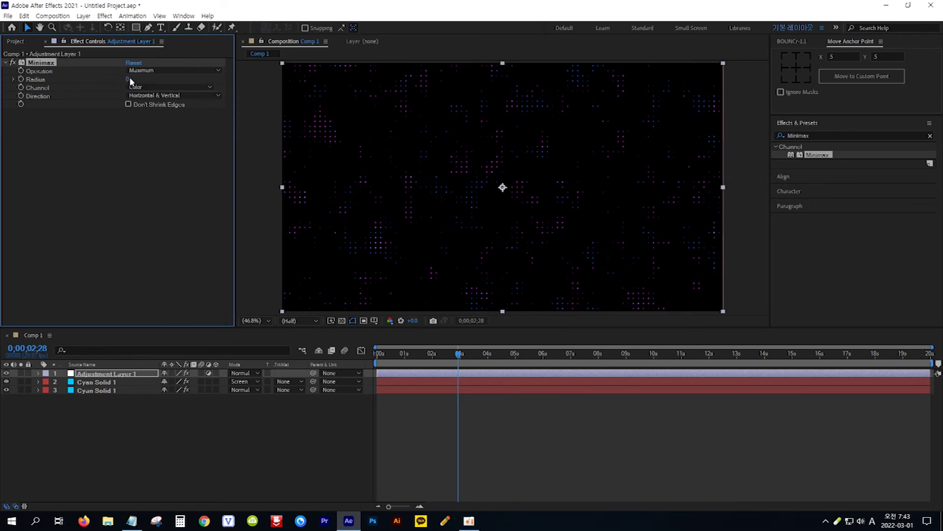
Step: Set the Minimax radius on Adjustment Layer 1 to 2
mouse_move(126, 80)
left_mouse_down()
mouse_move(156, 80)
mouse_move(133, 80)
mouse_move(141, 80)
left_mouse_up()
left_click(130, 79)
type("2")
key("Return")
Step: Copy "Find" from the Notepad list and search the effects for it in After Effects
left_click(133, 522)
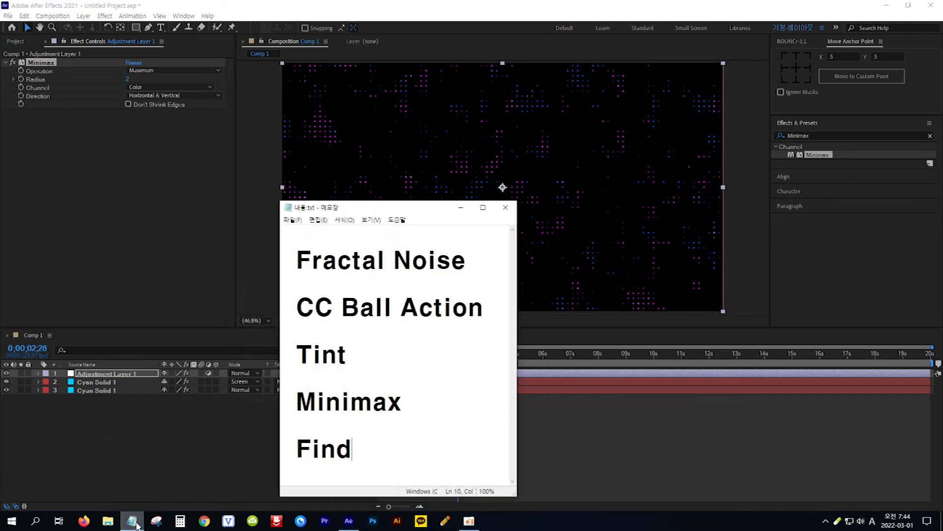
double_click(324, 450)
key("ctrl+c")
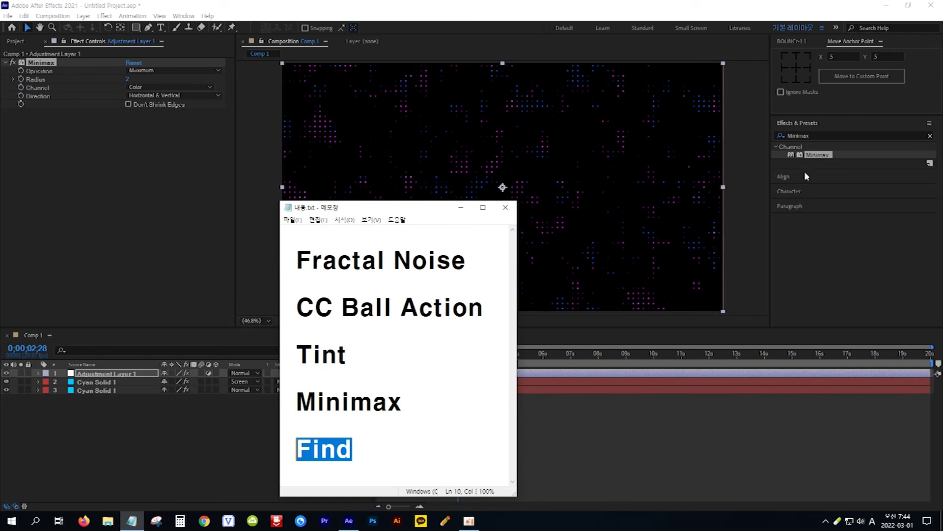
left_click(818, 139)
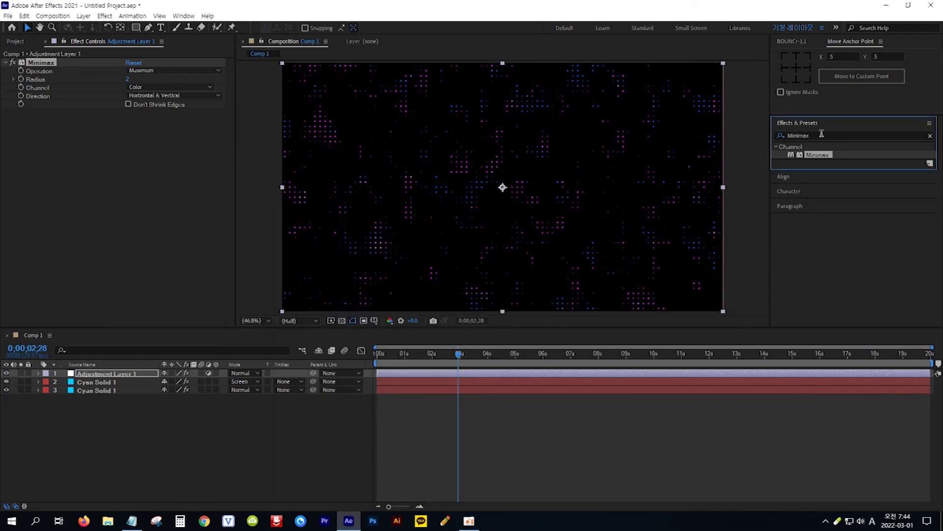
left_click(823, 135)
key("ctrl+v")
left_click(781, 136)
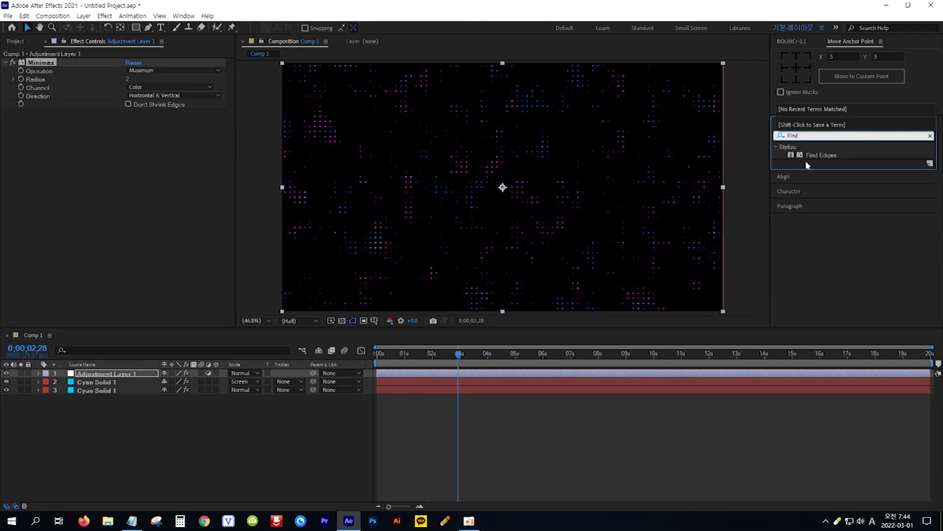
Step: Apply Find Edges with Invert enabled to Adjustment Layer 1 and return the current time to the composition start
left_click_drag(825, 155, 152, 374)
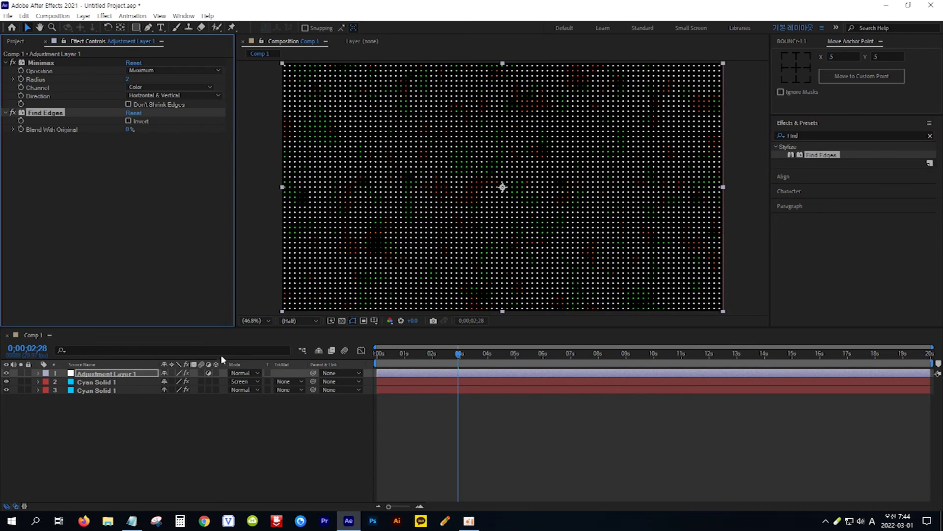
left_click(130, 120)
left_click(457, 358)
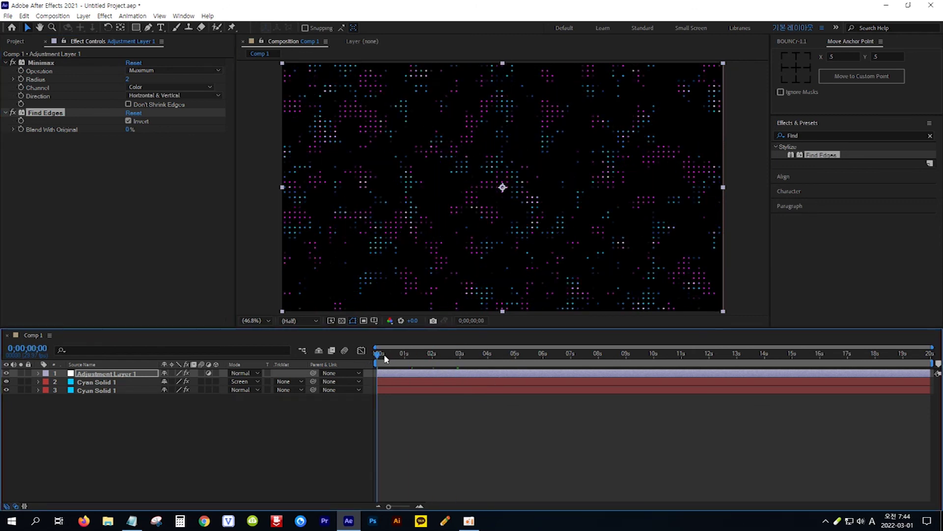